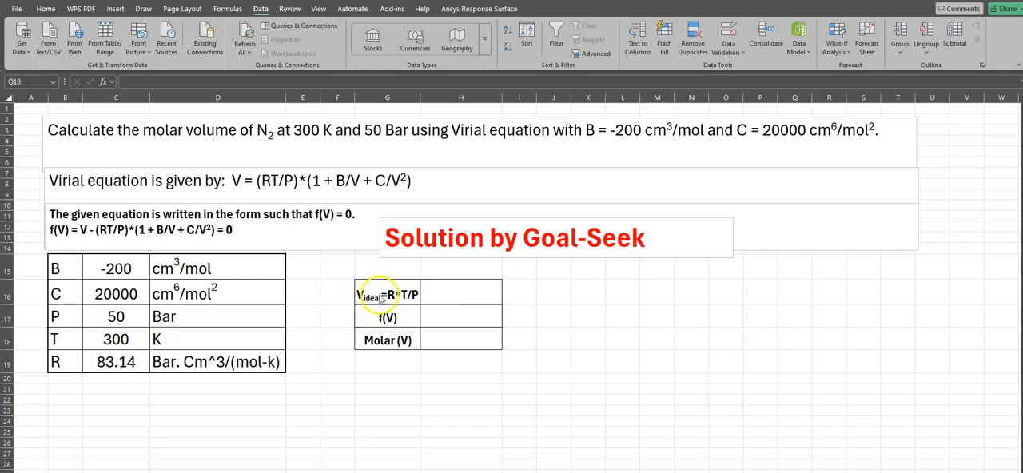
Step: Calculate the ideal volume in H16 as R times T over P with the formula =C19*C18/C17
click(442, 291)
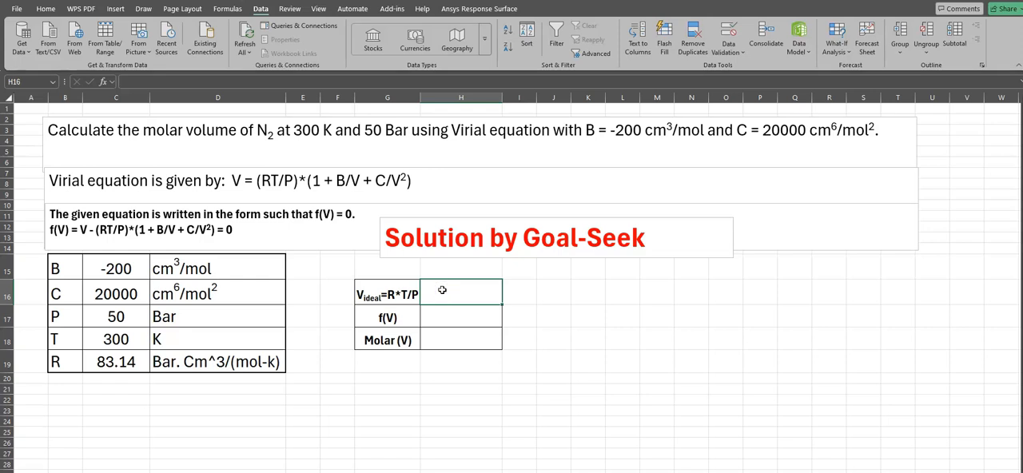
text(=)
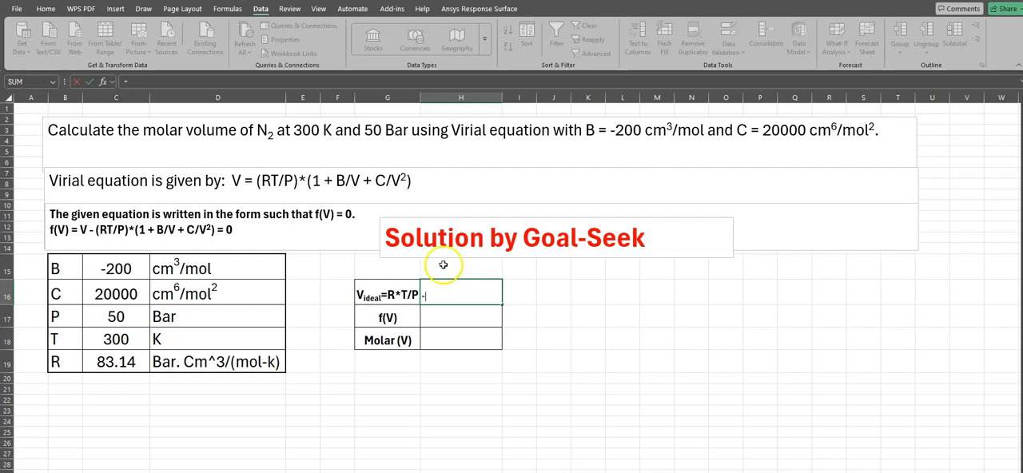
click(110, 362)
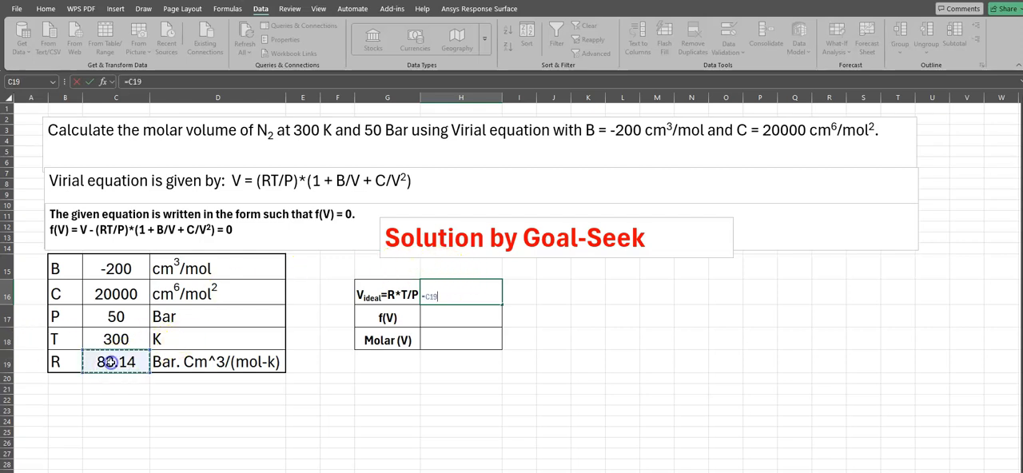
text(*)
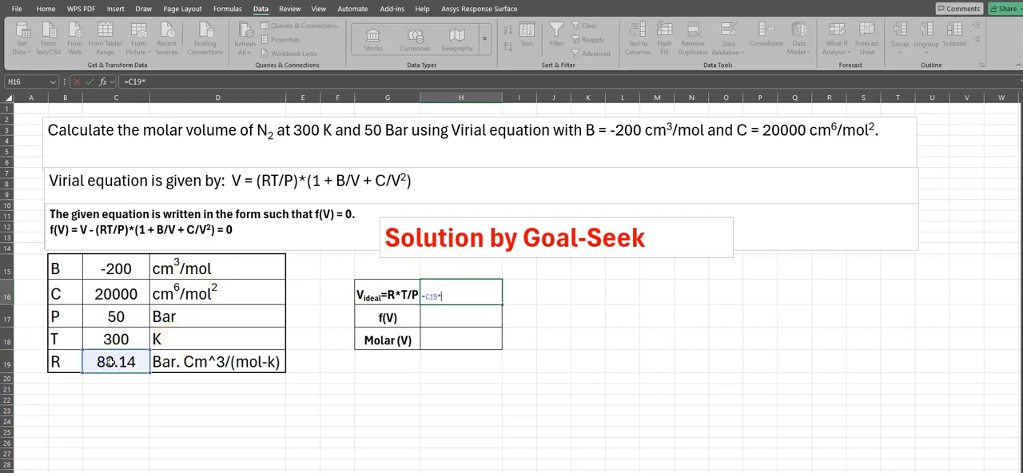
click(115, 339)
text(/)
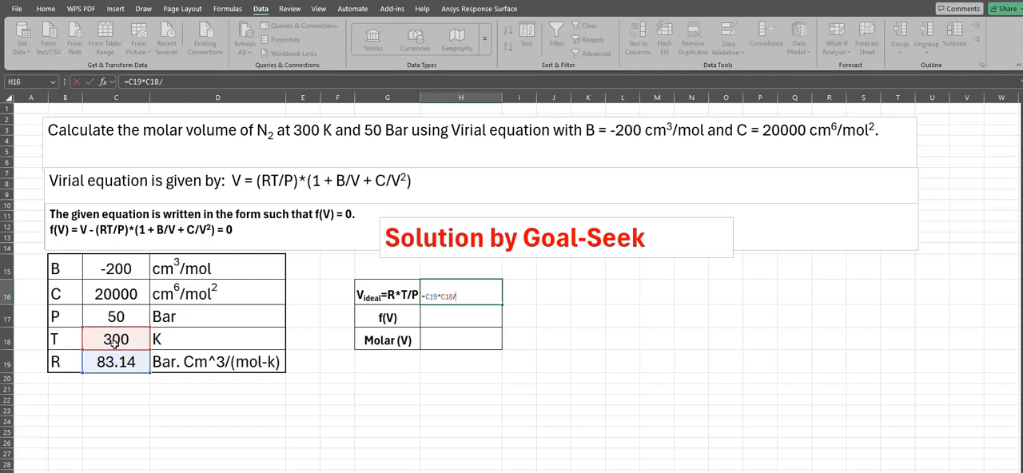
click(117, 315)
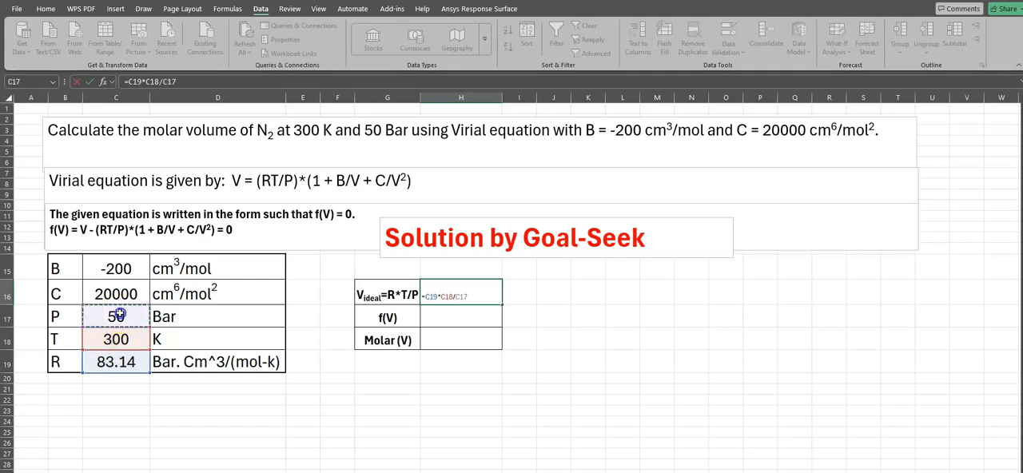
key(Return)
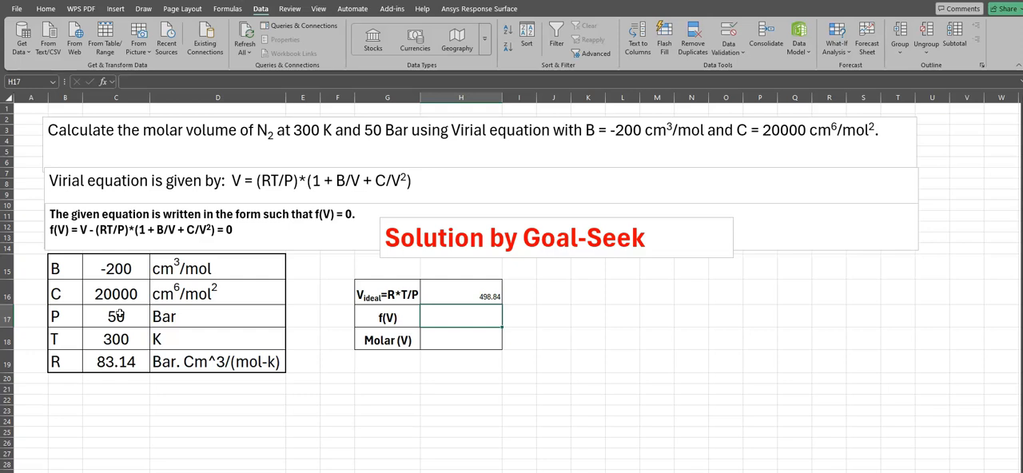
Step: Fill the Molar (V) cell H18 with the ideal volume as initial guess, using the formula =H16
click(479, 296)
click(472, 344)
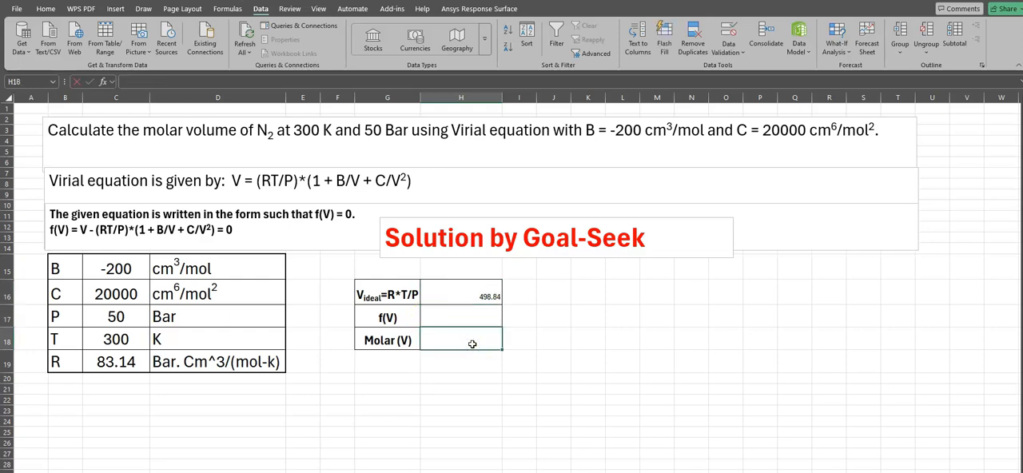
text(=)
click(484, 292)
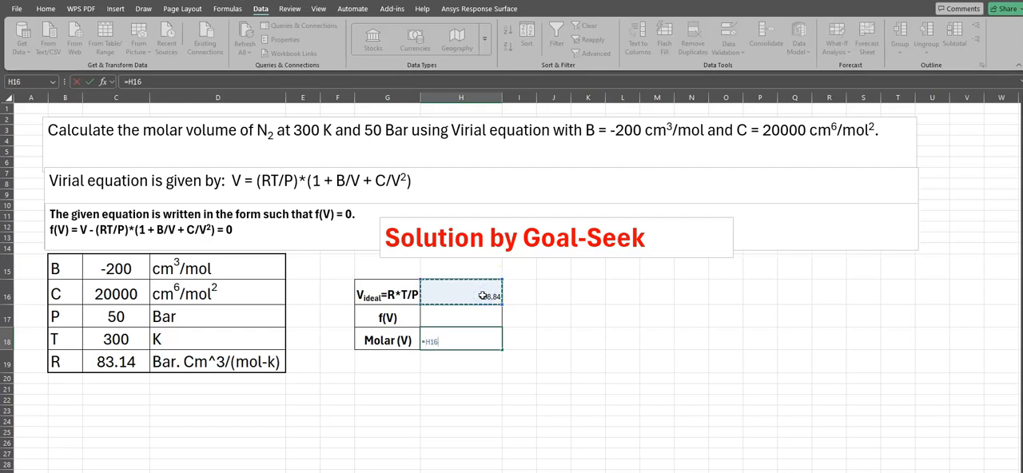
key(Return)
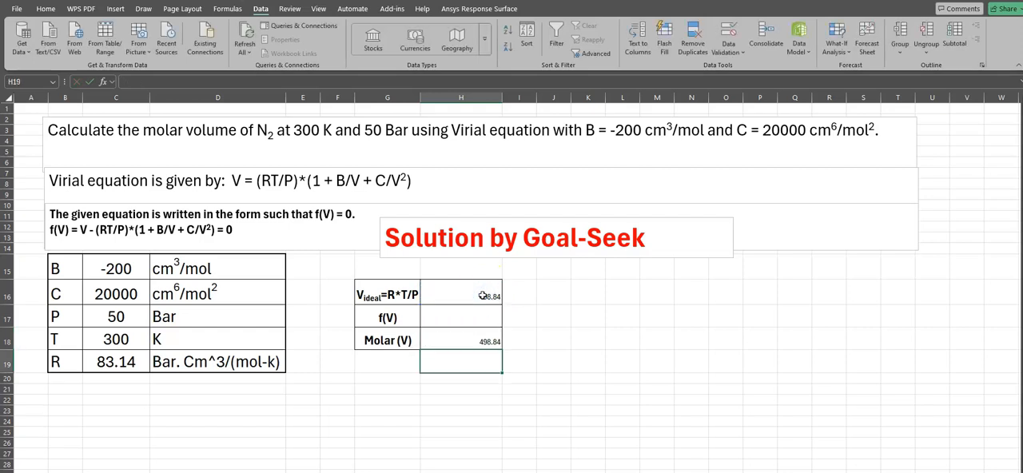
click(485, 341)
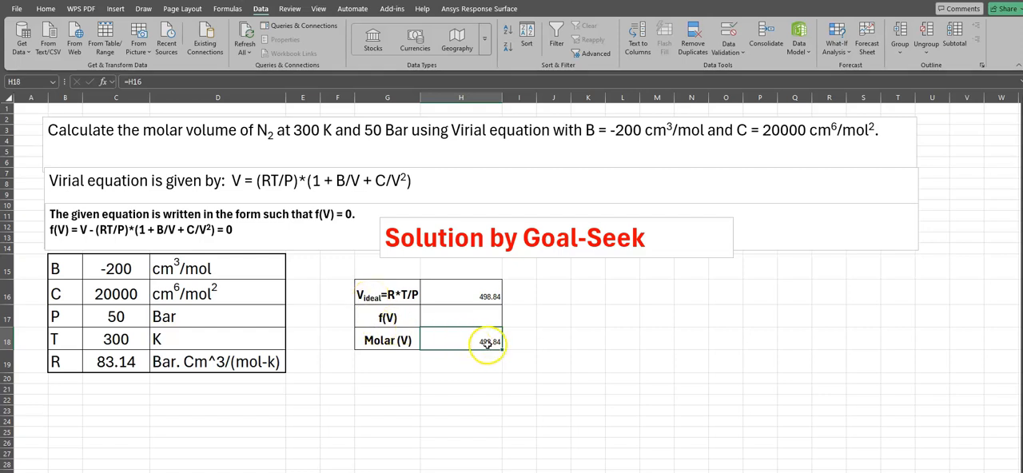
Step: Begin the f(V) formula in H17 with the molar volume minus the RT/P term: =H18-(C19*C18/C17)
click(438, 315)
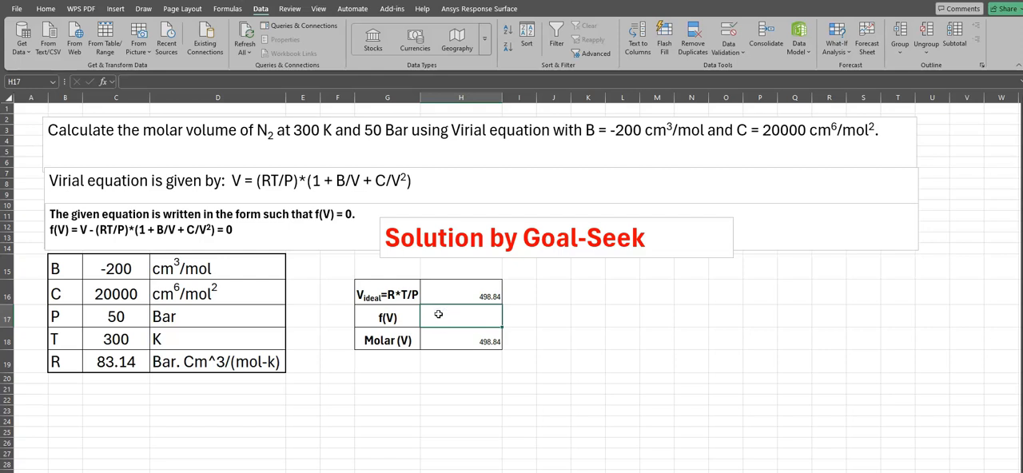
text(=)
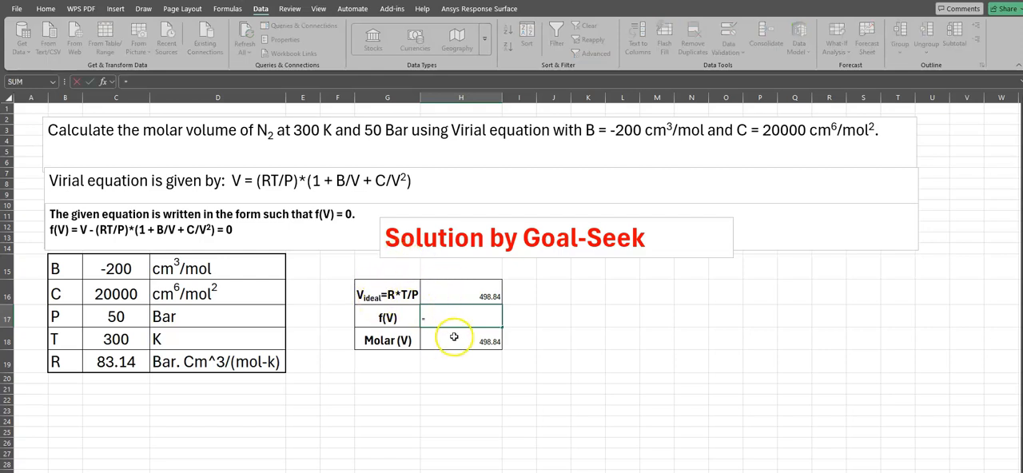
click(453, 336)
click(495, 318)
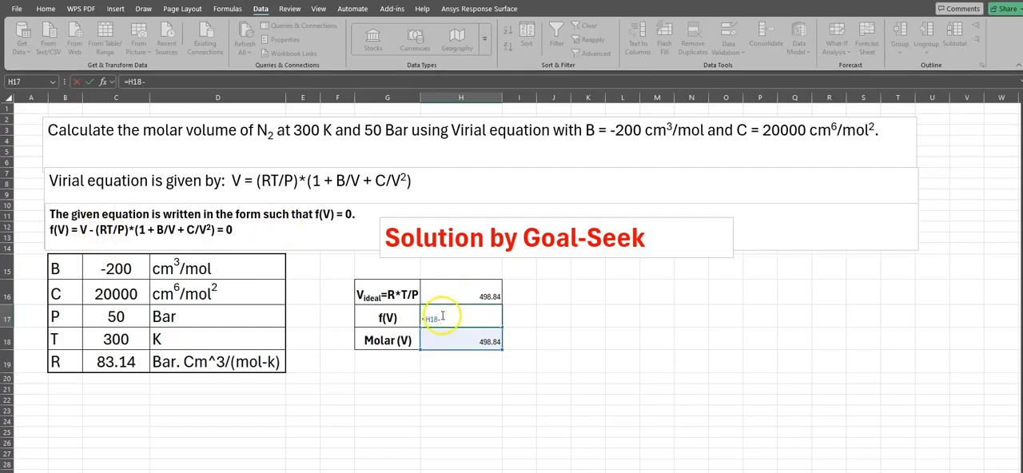
text(())
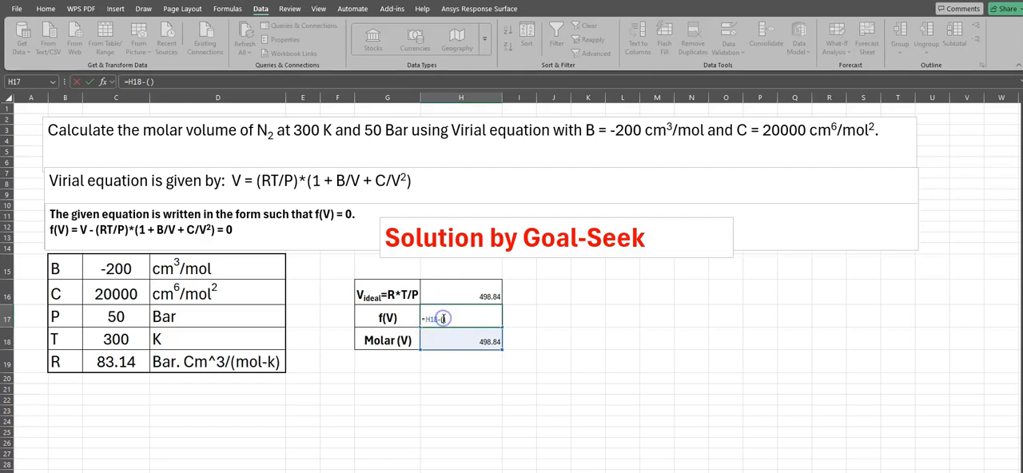
click(120, 362)
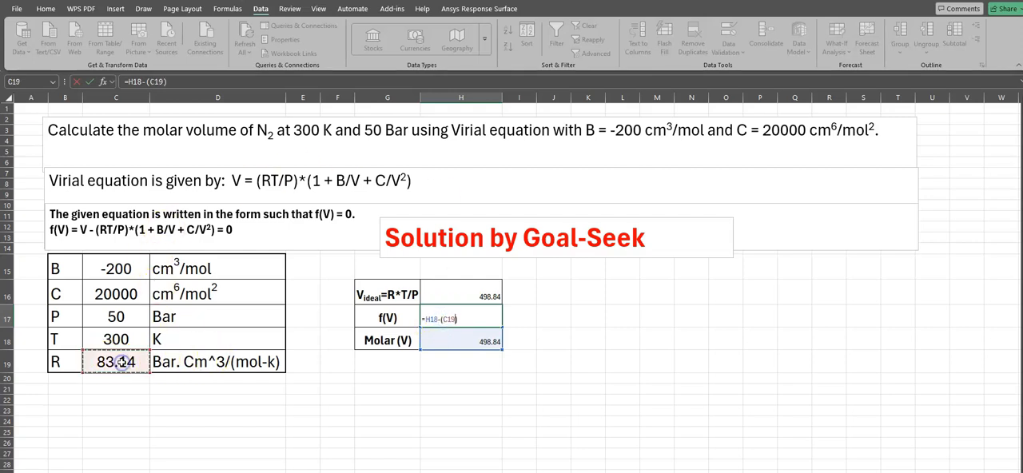
text(*)
click(114, 338)
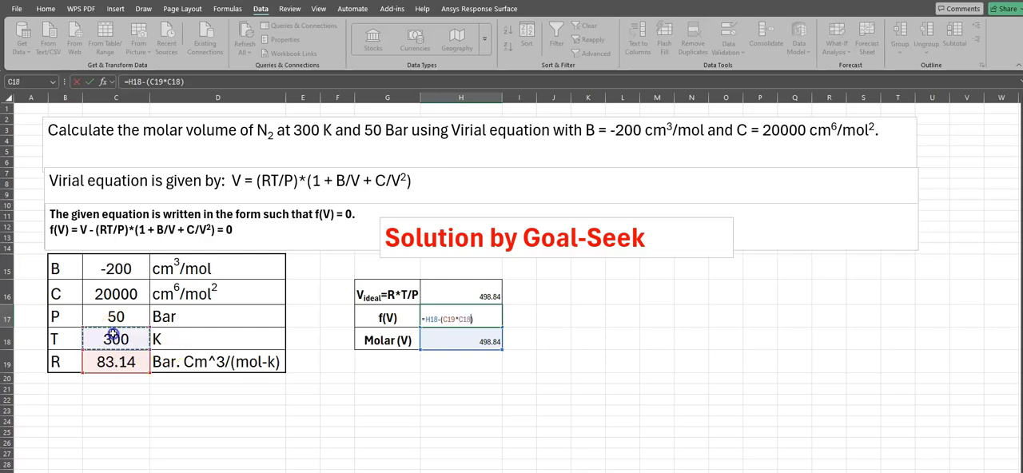
text(/)
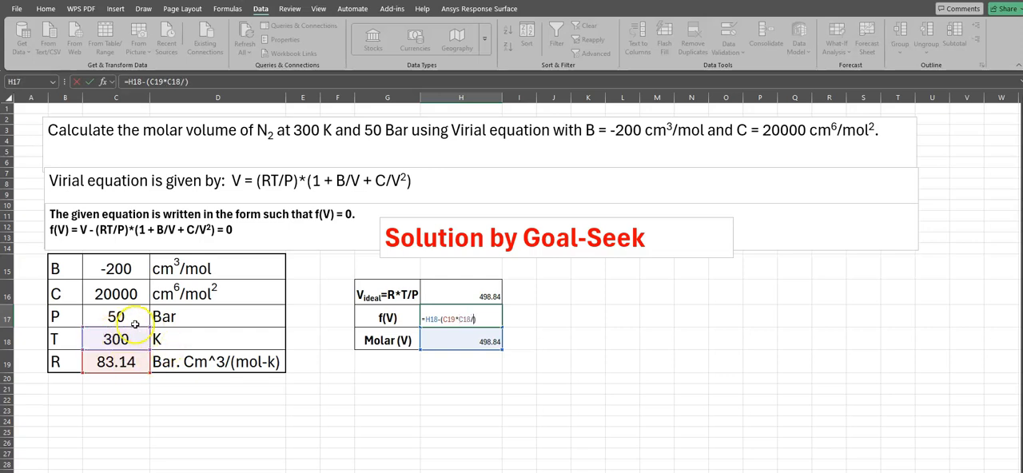
click(116, 317)
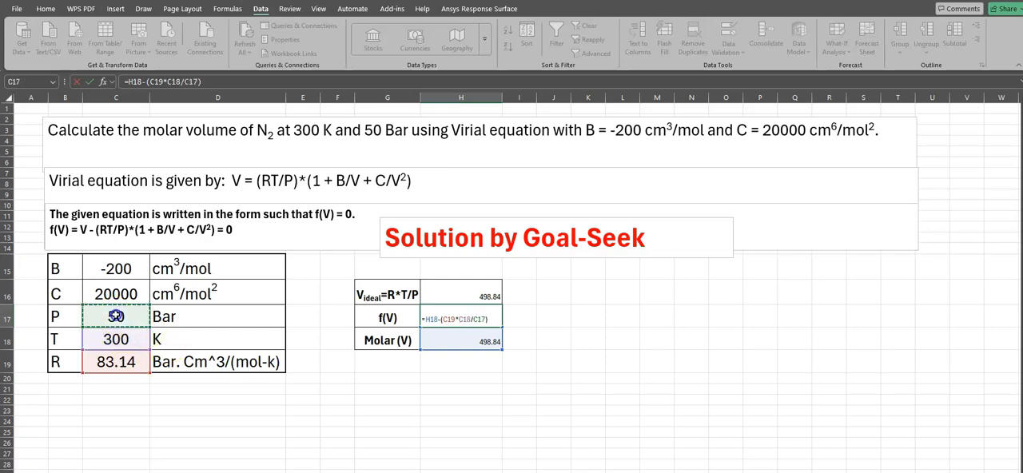
Step: Complete the f(V) formula in H17 by multiplying the RT/P term by the virial factor (1+(C15/H18)+(C16/H18^2))
click(493, 319)
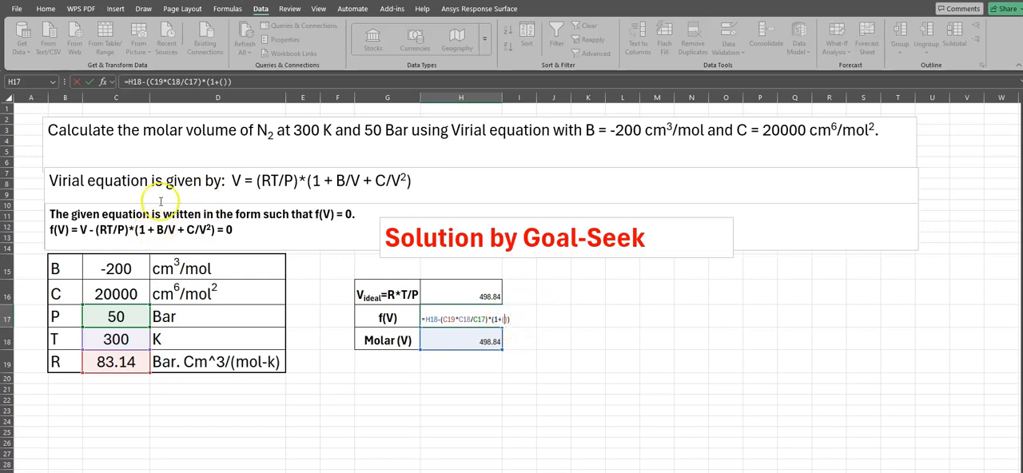
click(122, 271)
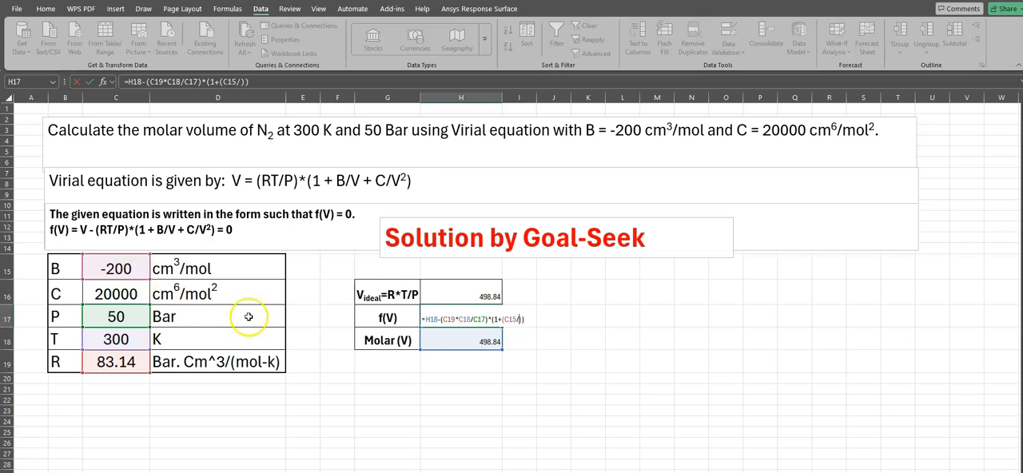
click(424, 340)
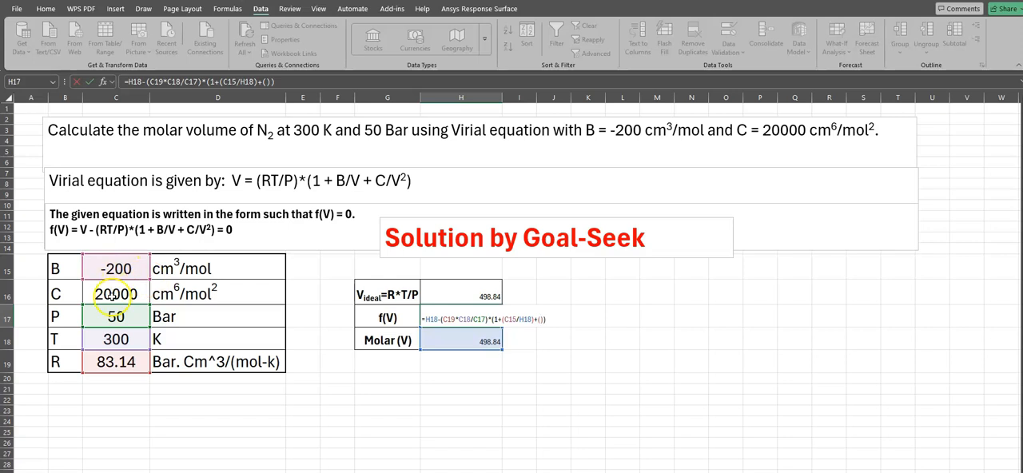
click(112, 294)
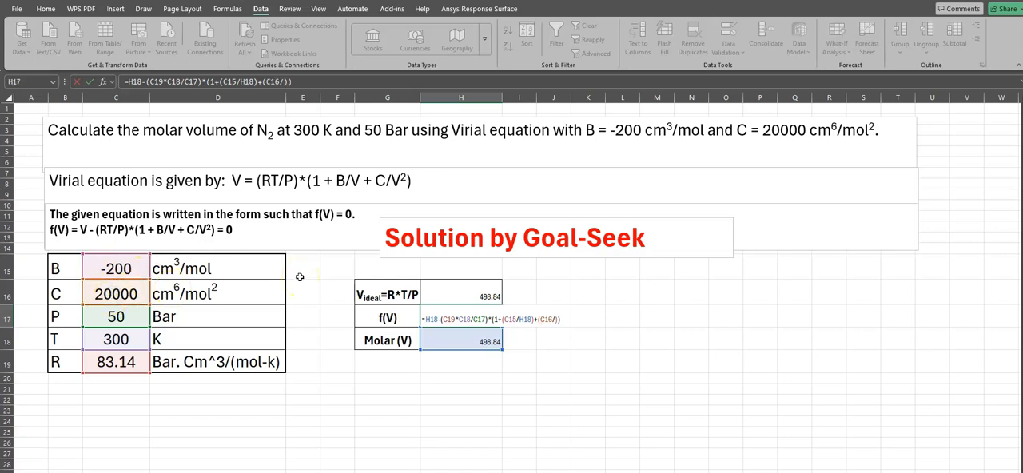
click(485, 343)
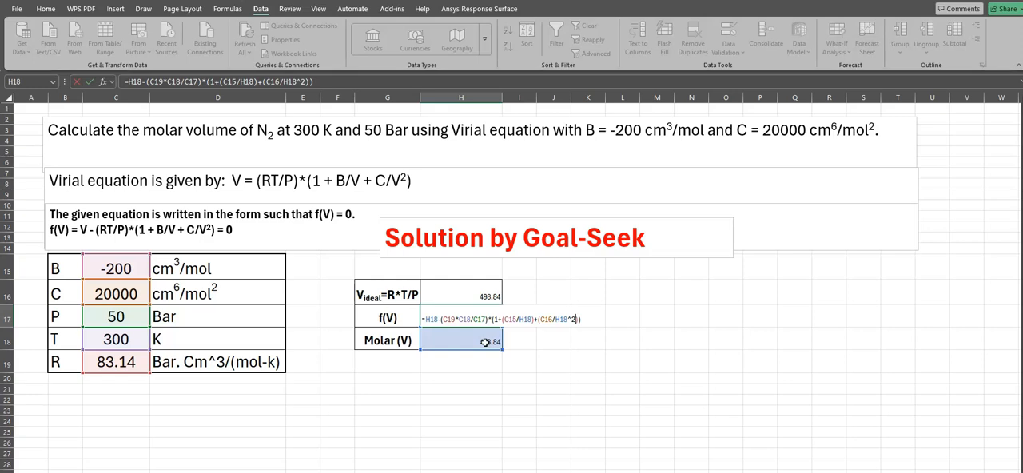
key(Return)
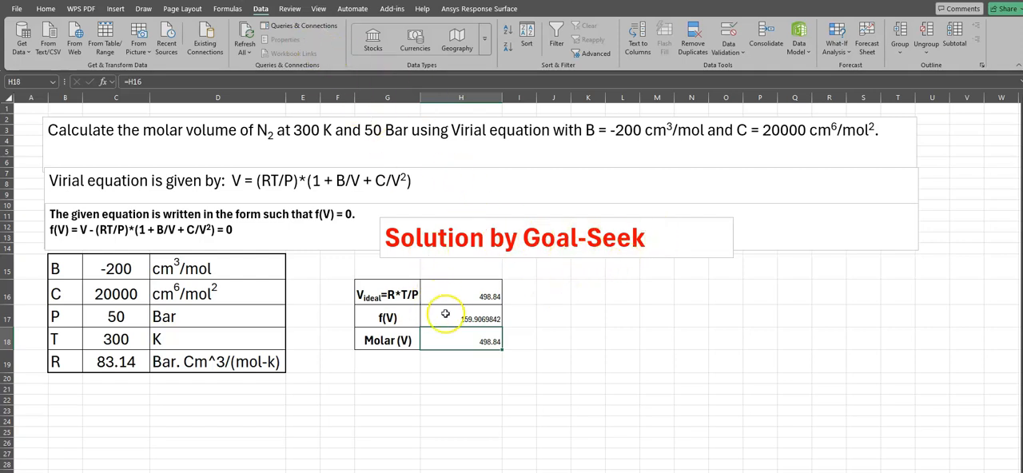
click(260, 10)
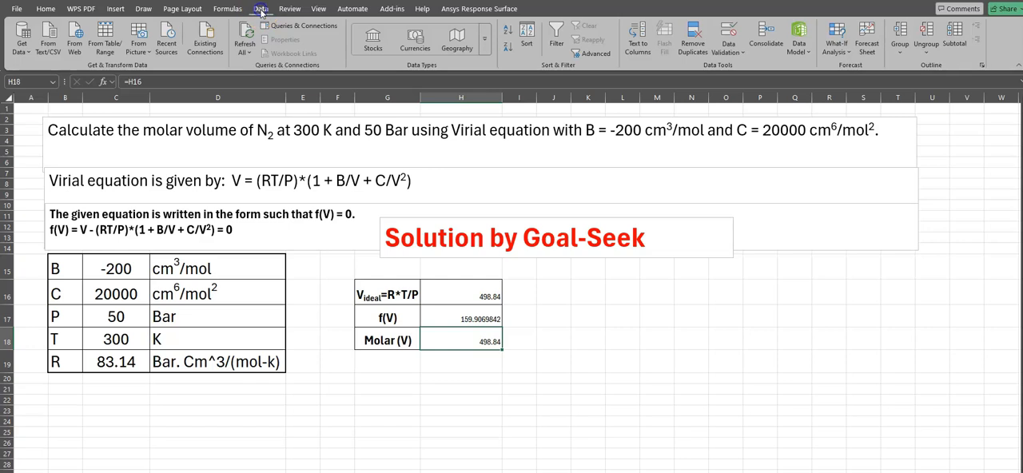
click(851, 55)
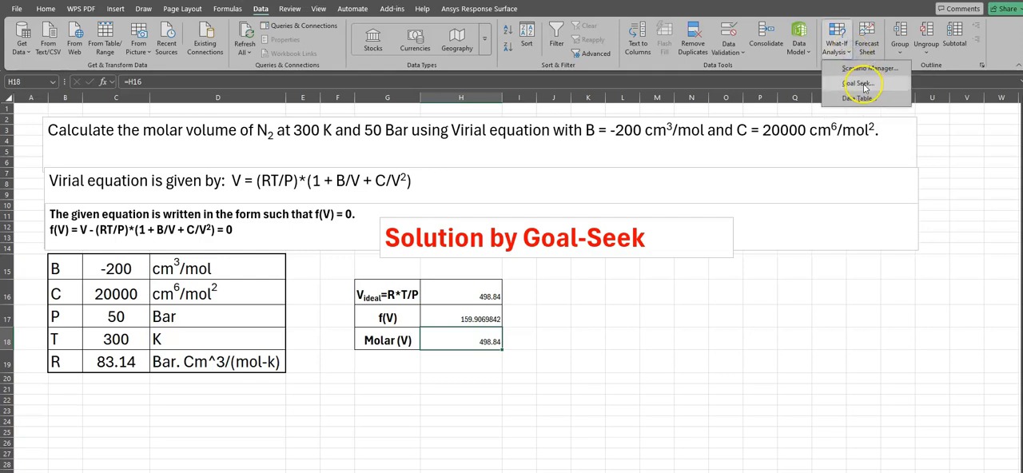
click(862, 84)
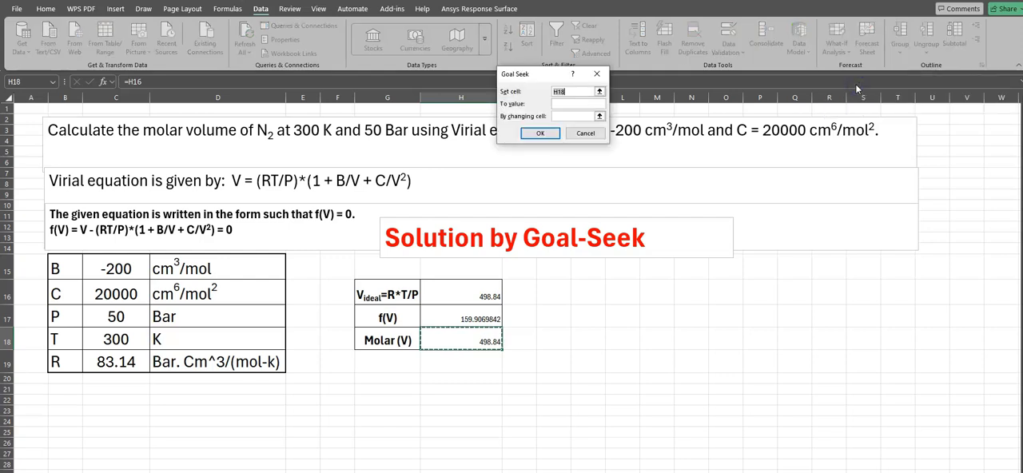
drag(535, 74, 584, 292)
click(474, 317)
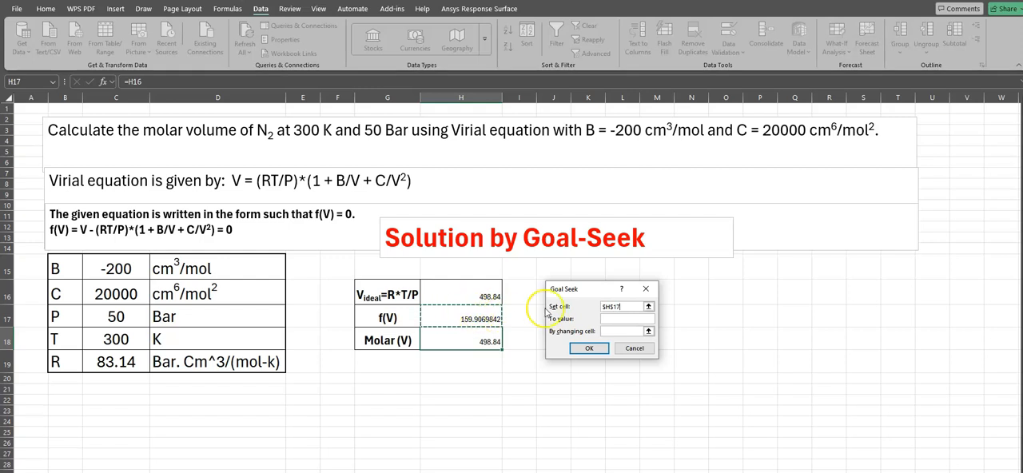
click(625, 318)
text(0)
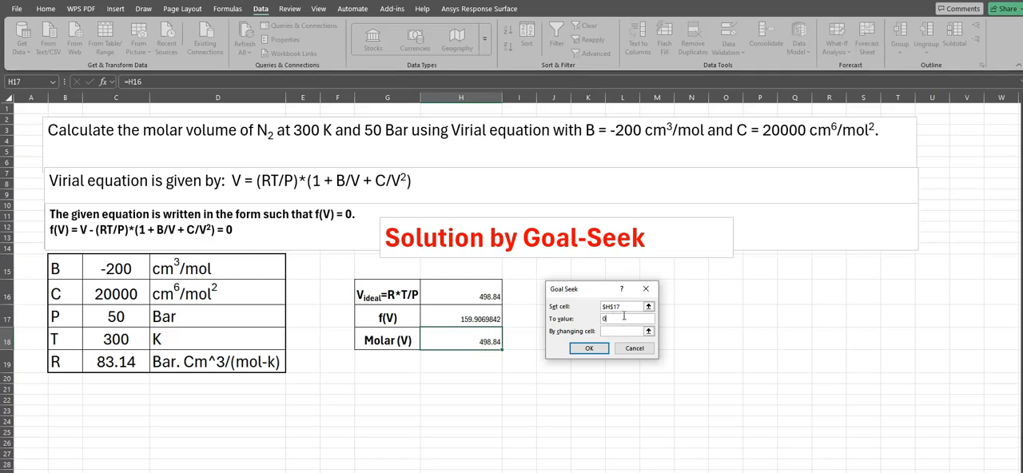
click(613, 332)
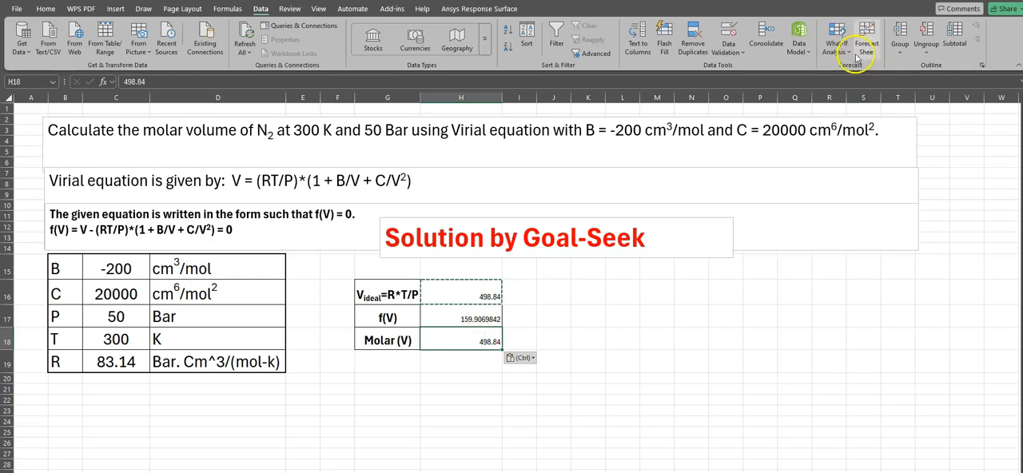
Step: Run Goal Seek to set the f(V) cell H17 to 0 by changing the molar volume cell H18, and accept the solution
click(838, 48)
click(857, 82)
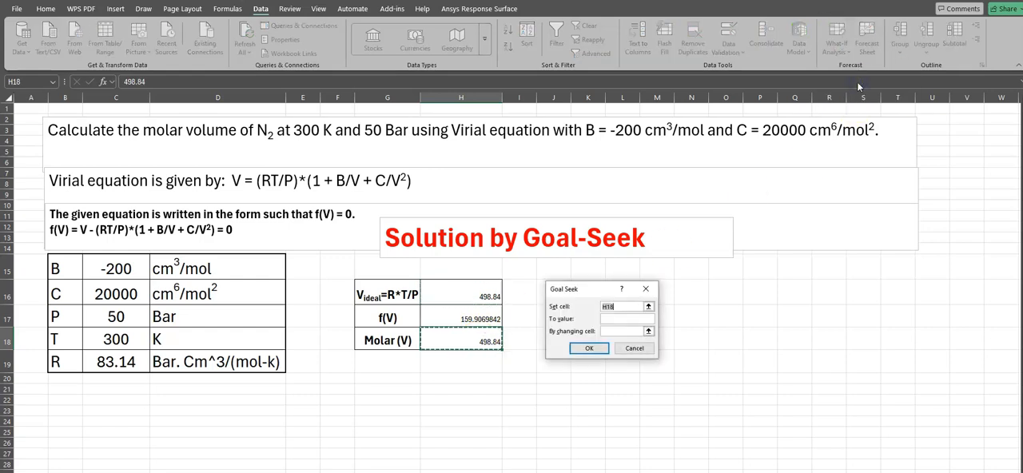
click(480, 319)
click(628, 308)
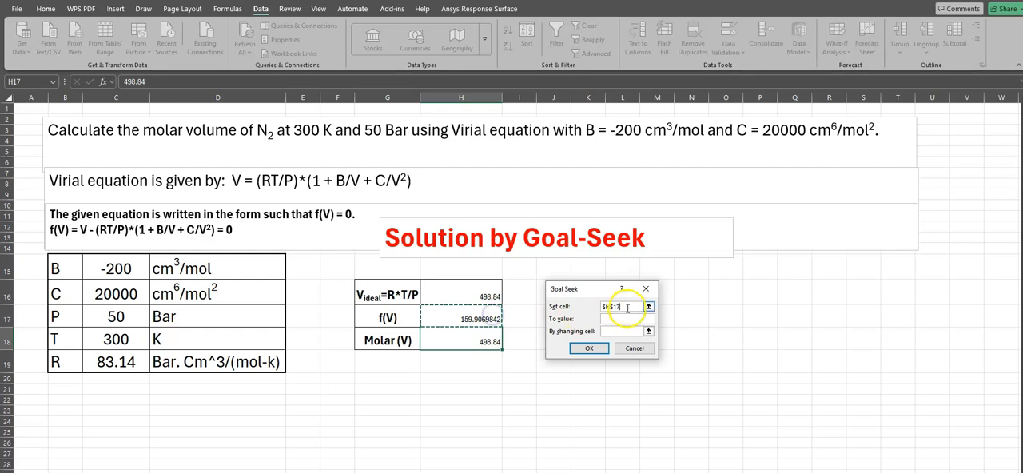
click(619, 320)
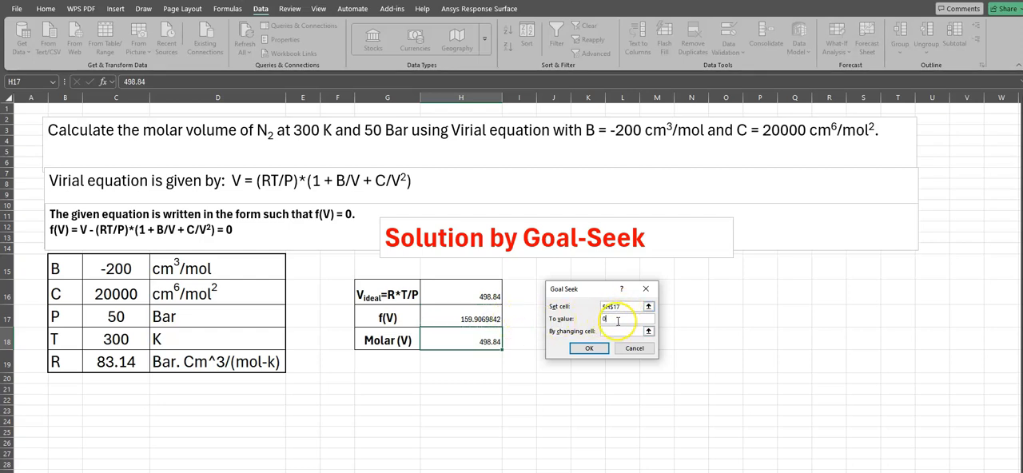
click(478, 342)
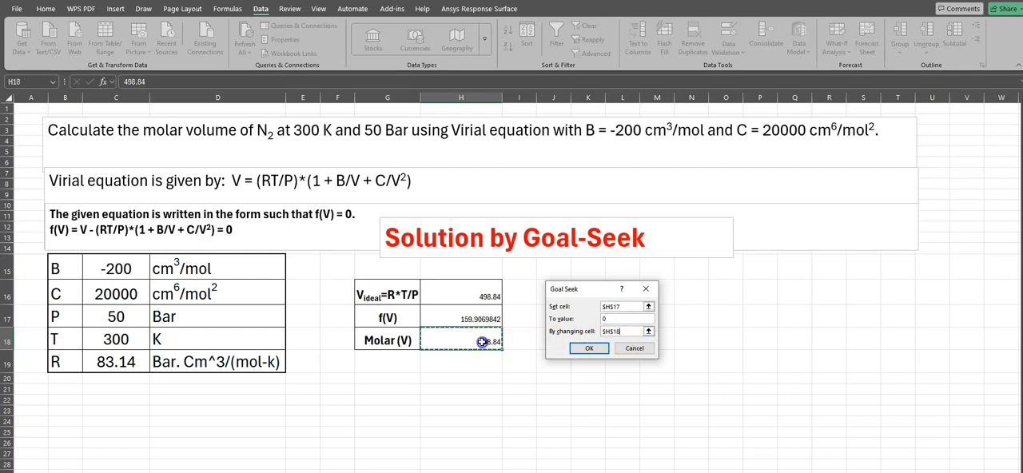
click(589, 349)
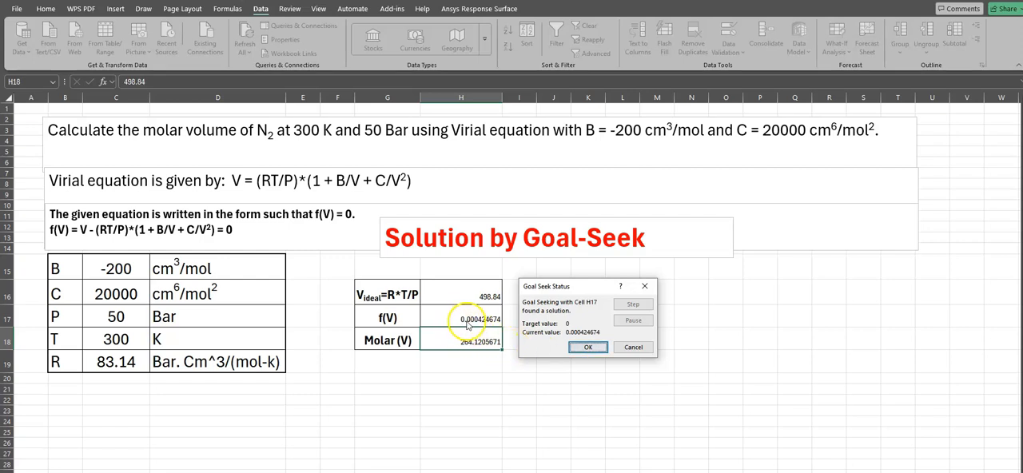
click(591, 347)
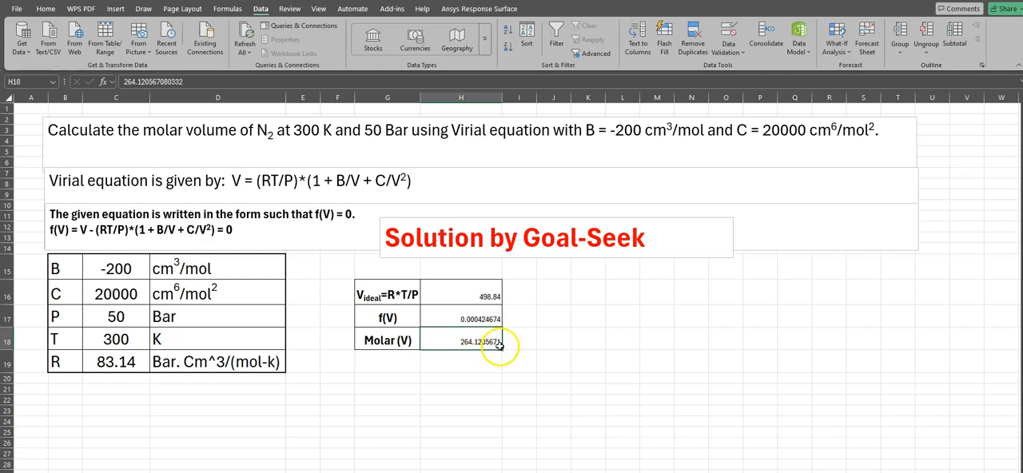
Step: Increase the font size of the result cells H16:H18 to 14 and make them bold
drag(490, 304, 487, 342)
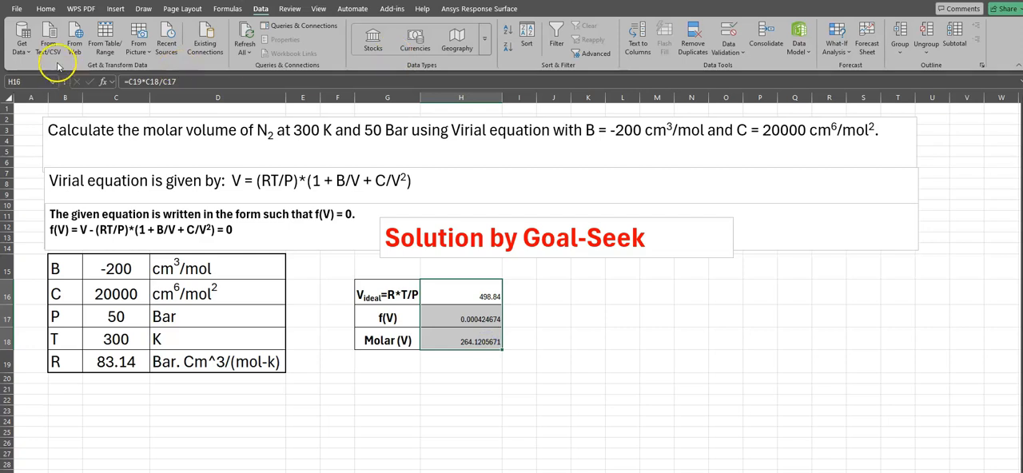
click(46, 9)
click(200, 29)
click(200, 30)
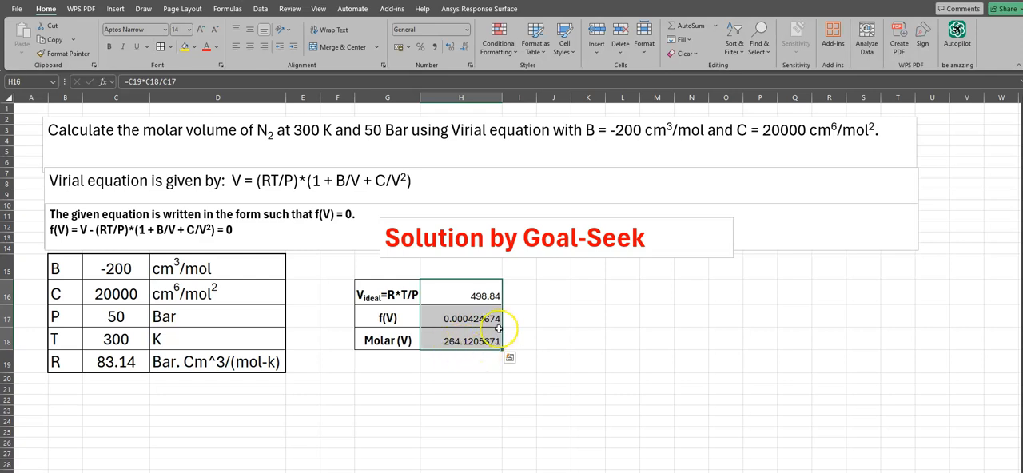
click(110, 48)
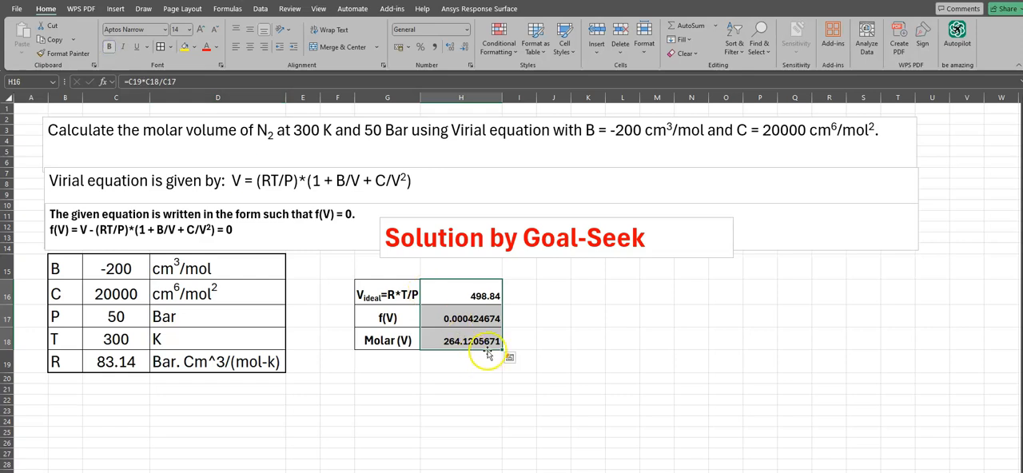
Step: Color the molar volume result in H18 red, then deselect the cell
click(472, 343)
click(207, 49)
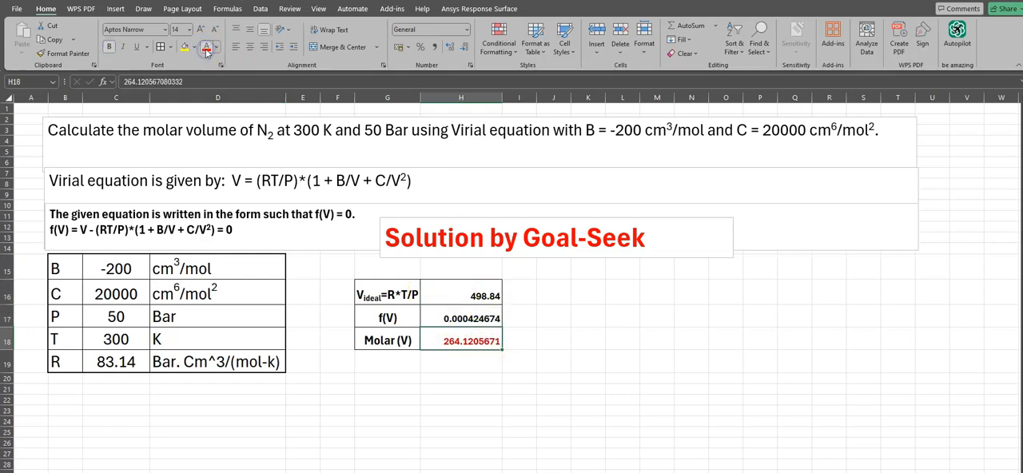
click(521, 339)
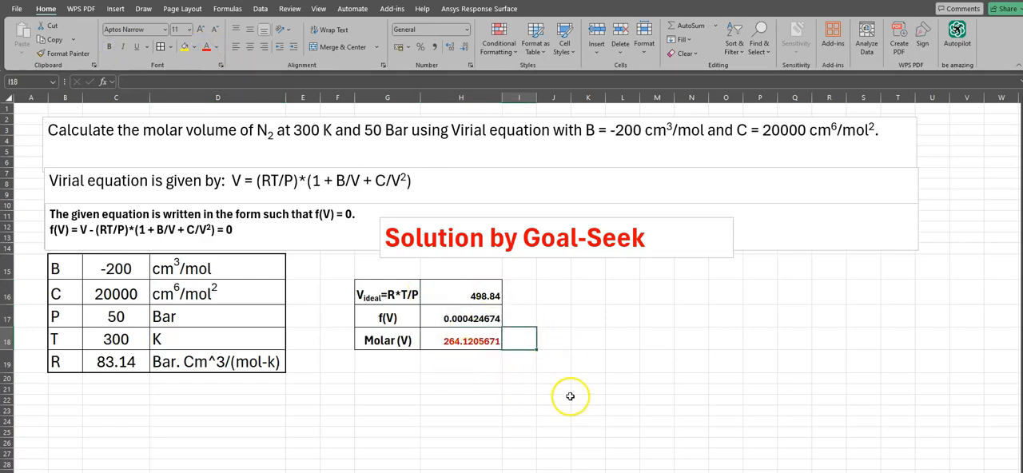